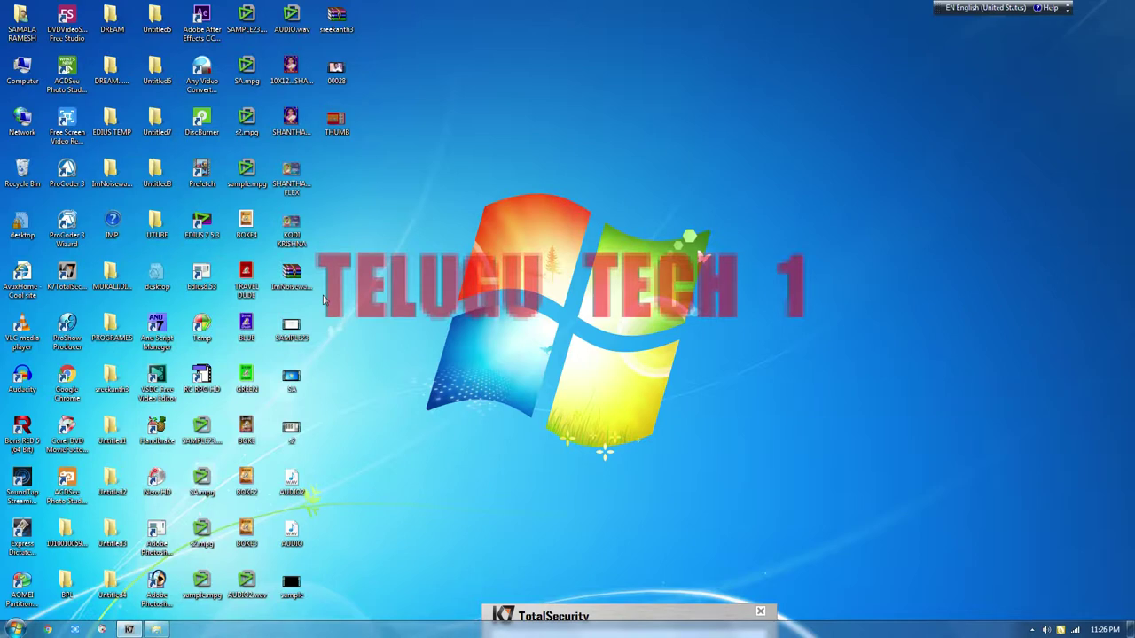
# Step: Open the Adobe CS3 folder inside 03 Photoshop cs3 on drive G: and run Setup
pyautogui.click(156, 629)
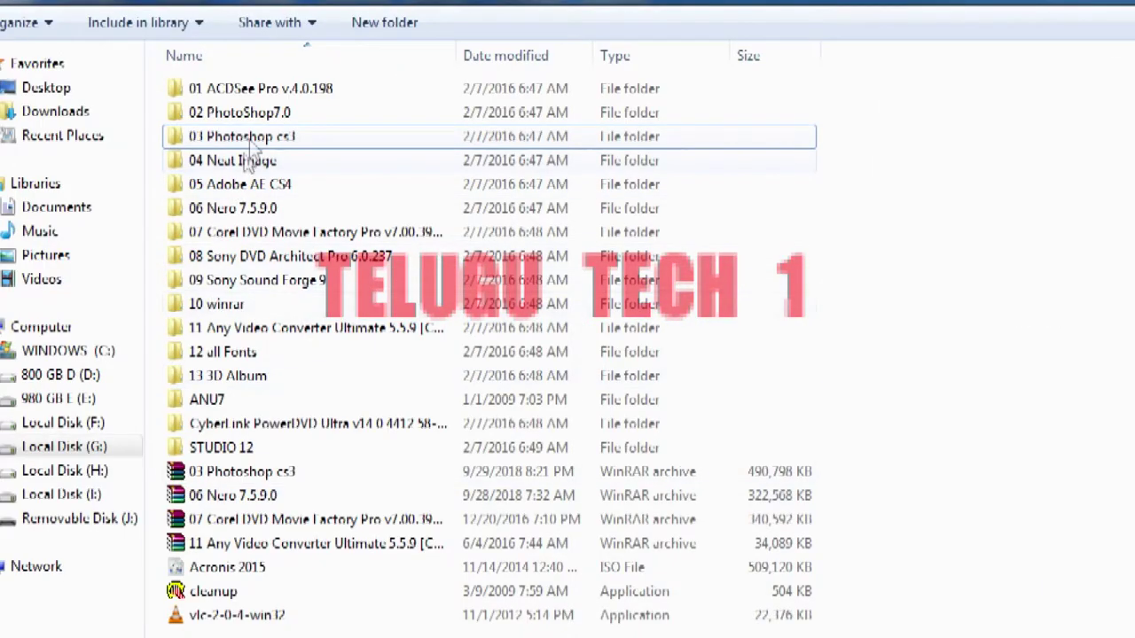
pyautogui.moveTo(241, 136)
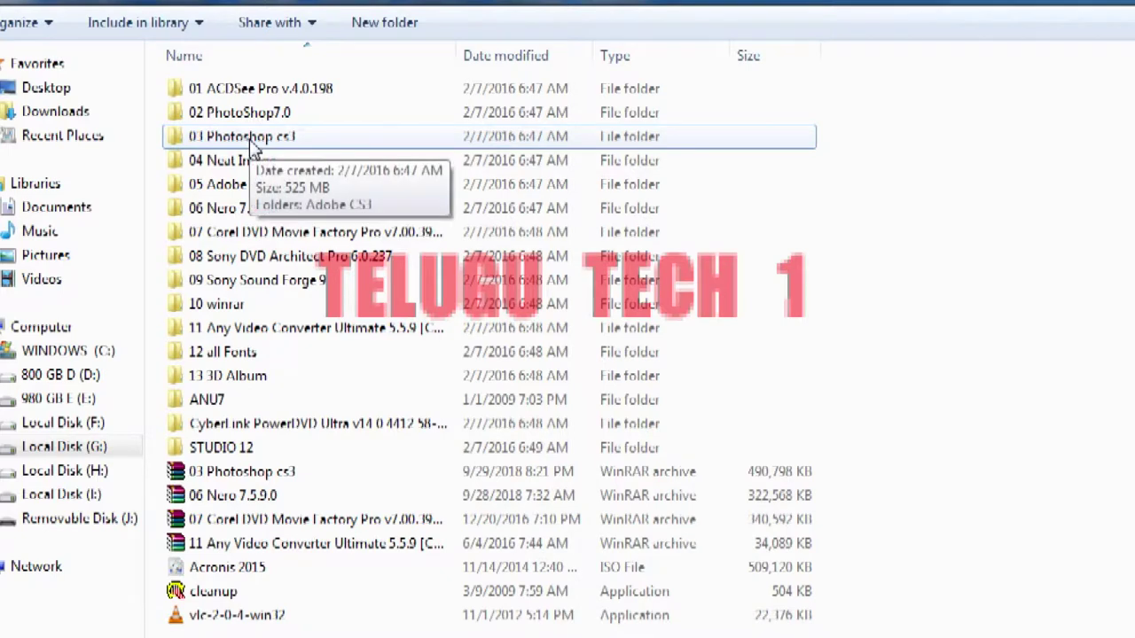
pyautogui.click(283, 145)
pyautogui.doubleClick(284, 148)
pyautogui.doubleClick(219, 92)
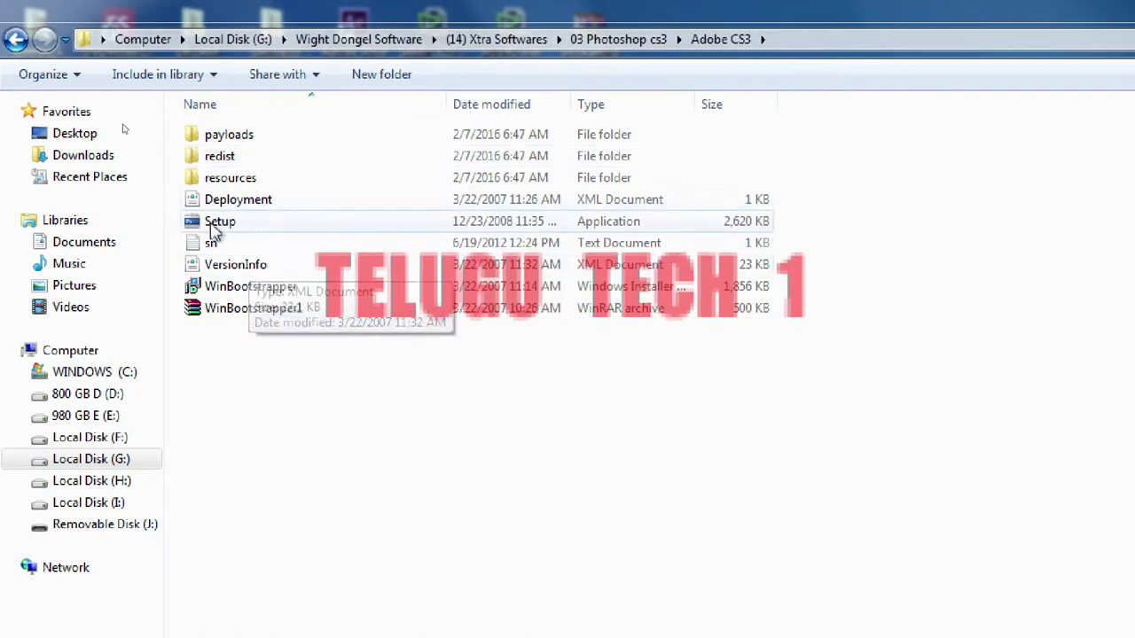
pyautogui.moveTo(220, 221)
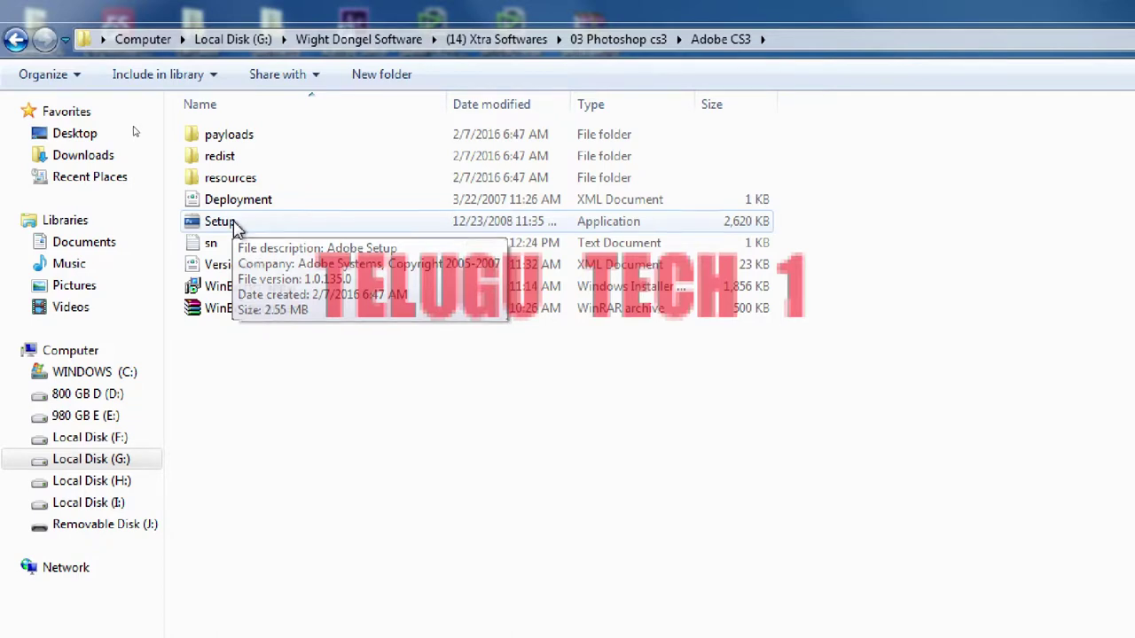
pyautogui.click(238, 224)
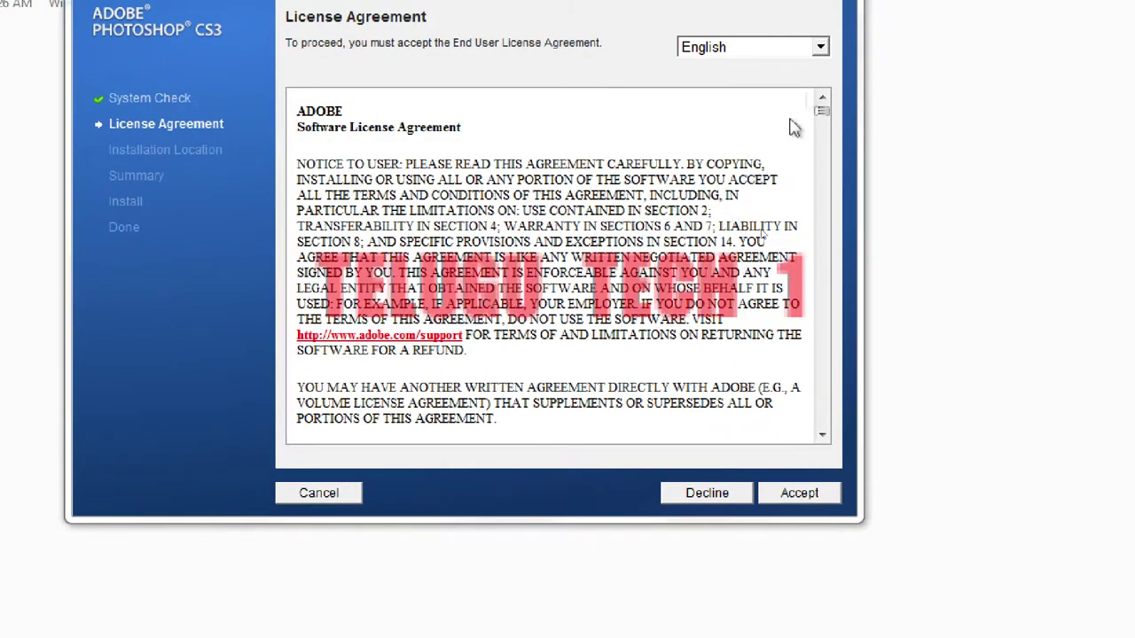
# Step: Accept the Photoshop CS3 license and keep the default install location on drive C:
pyautogui.moveTo(821, 111)
pyautogui.mouseDown()
pyautogui.moveTo(822, 426)
pyautogui.moveTo(821, 98)
pyautogui.mouseUp()
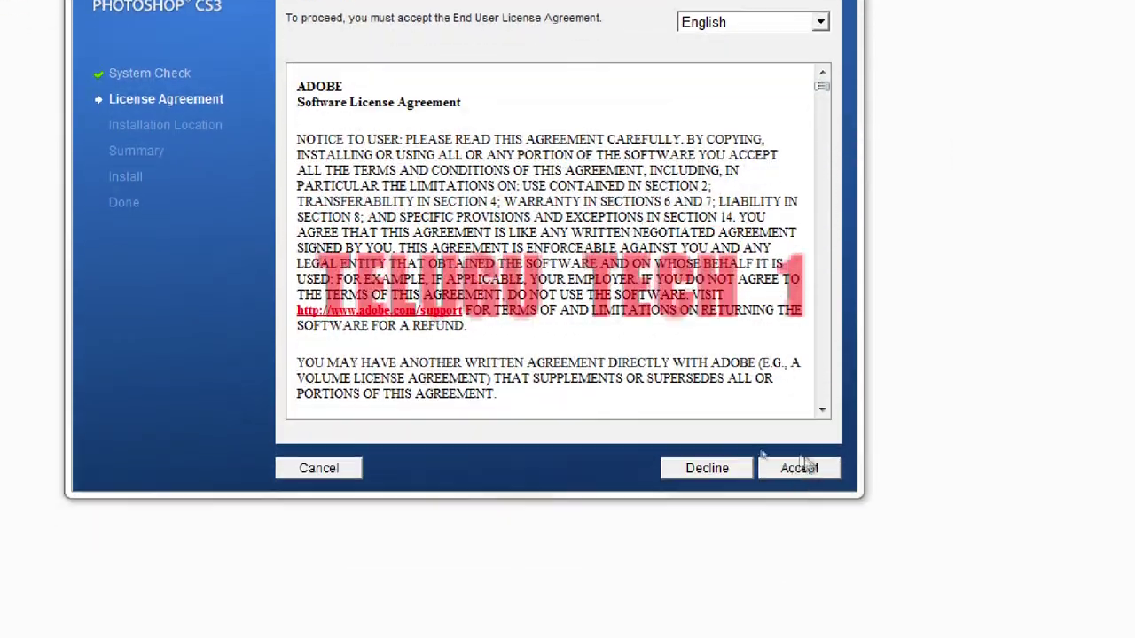
pyautogui.click(803, 483)
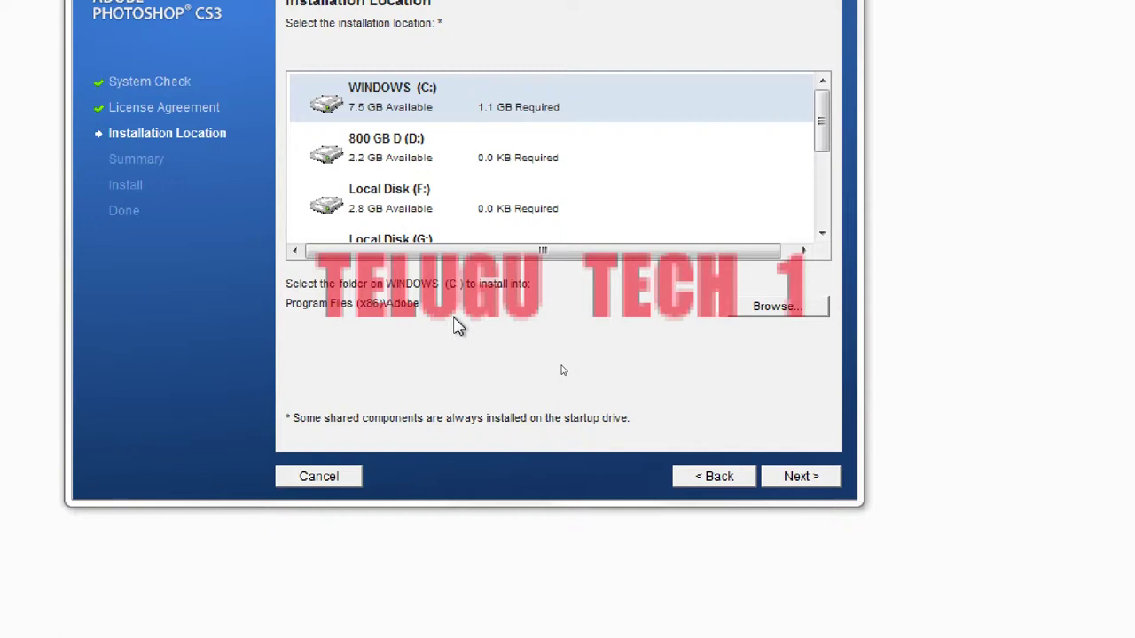
pyautogui.click(797, 484)
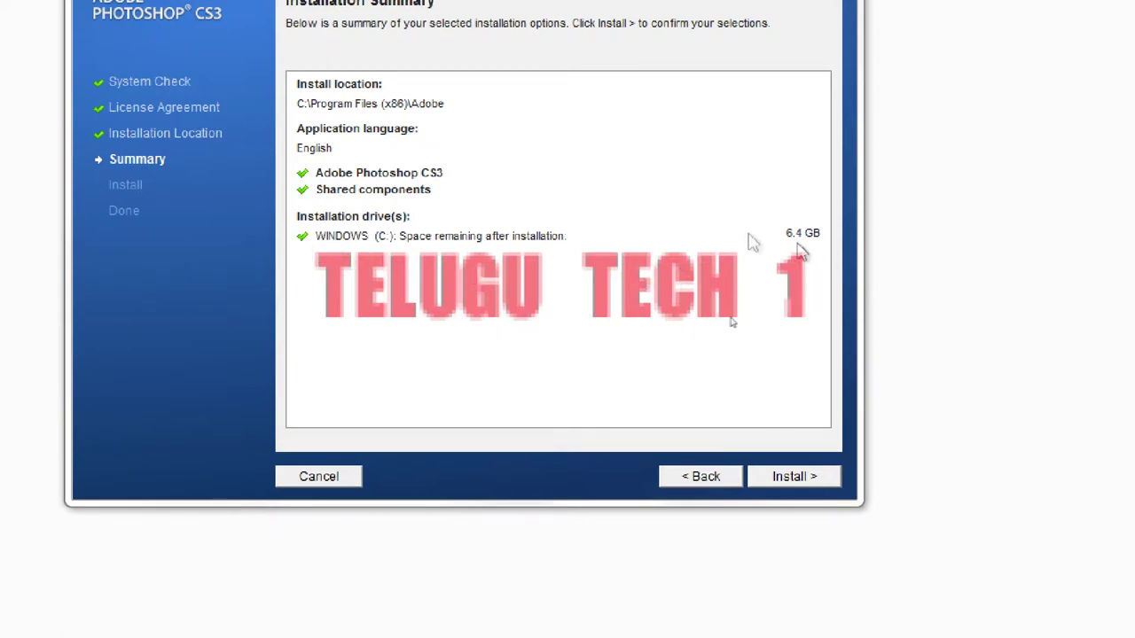
# Step: Install Adobe Photoshop CS3 and its shared components
pyautogui.click(789, 483)
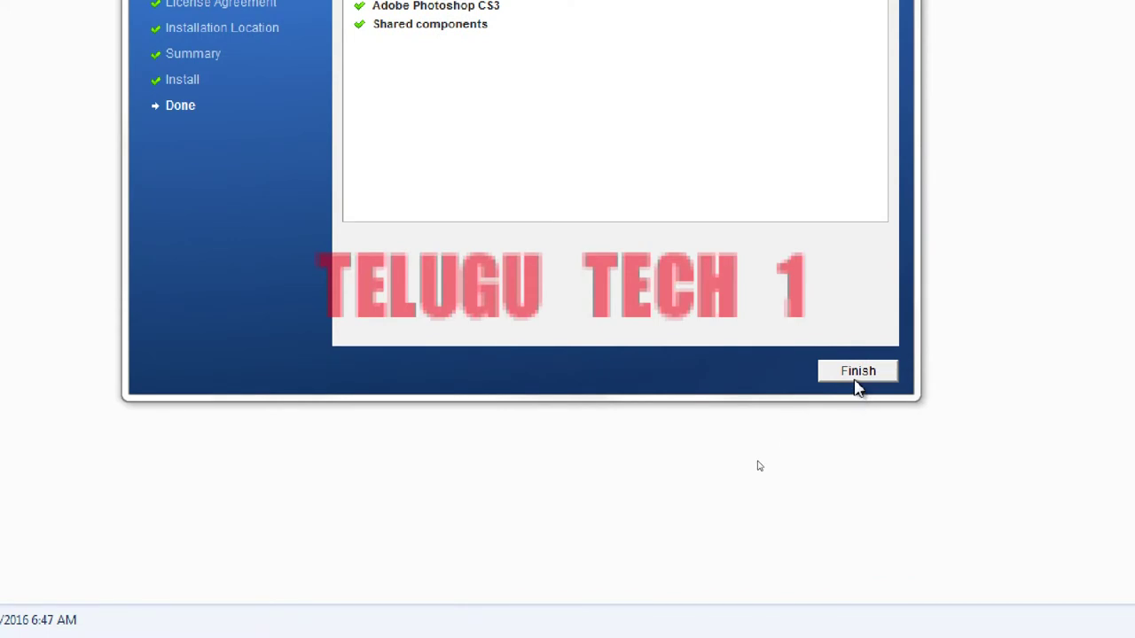
# Step: Close the finished installer and launch Adobe Photoshop CS3 from the Start menu
pyautogui.click(853, 373)
pyautogui.press('super')
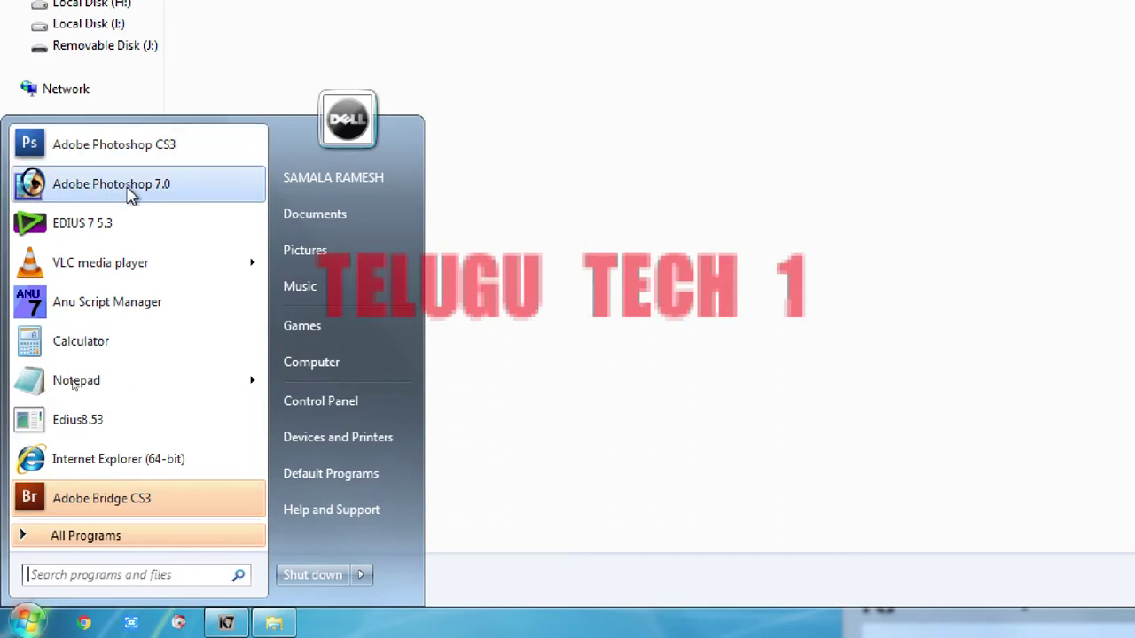
pyautogui.click(126, 146)
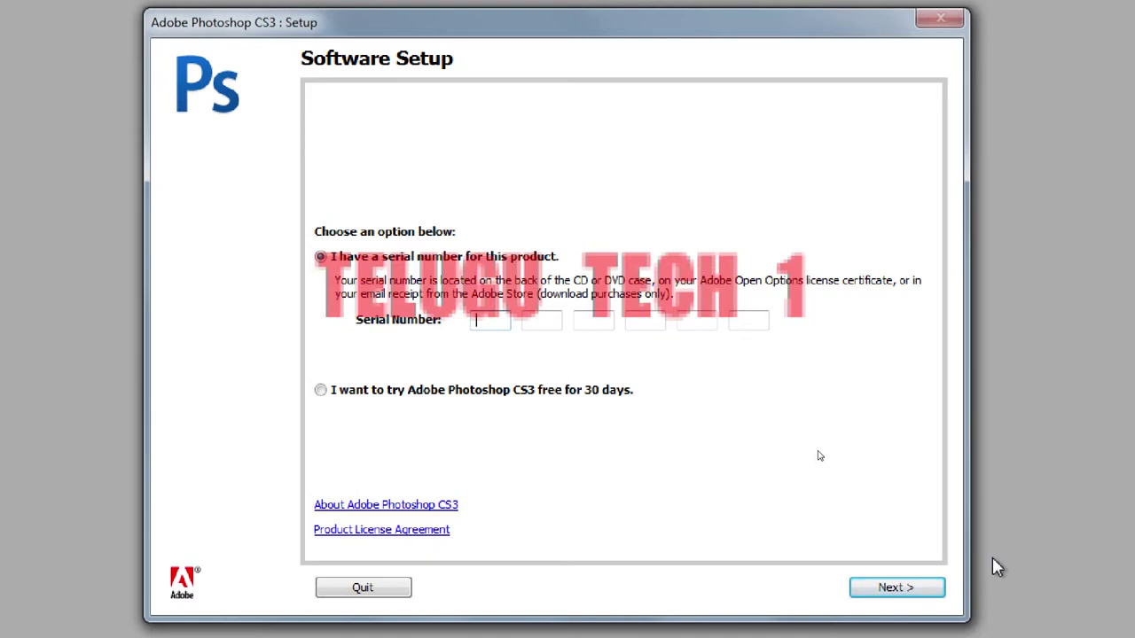
# Step: Keep 'I have a serial number' selected instead of the 30-day trial
pyautogui.click(320, 392)
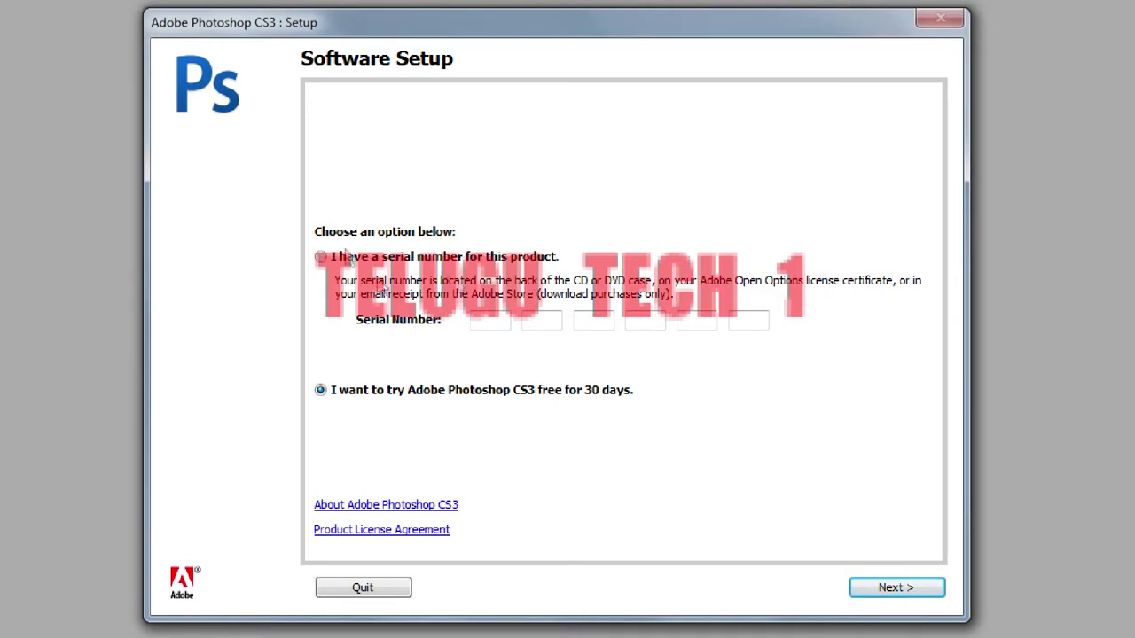
pyautogui.click(320, 258)
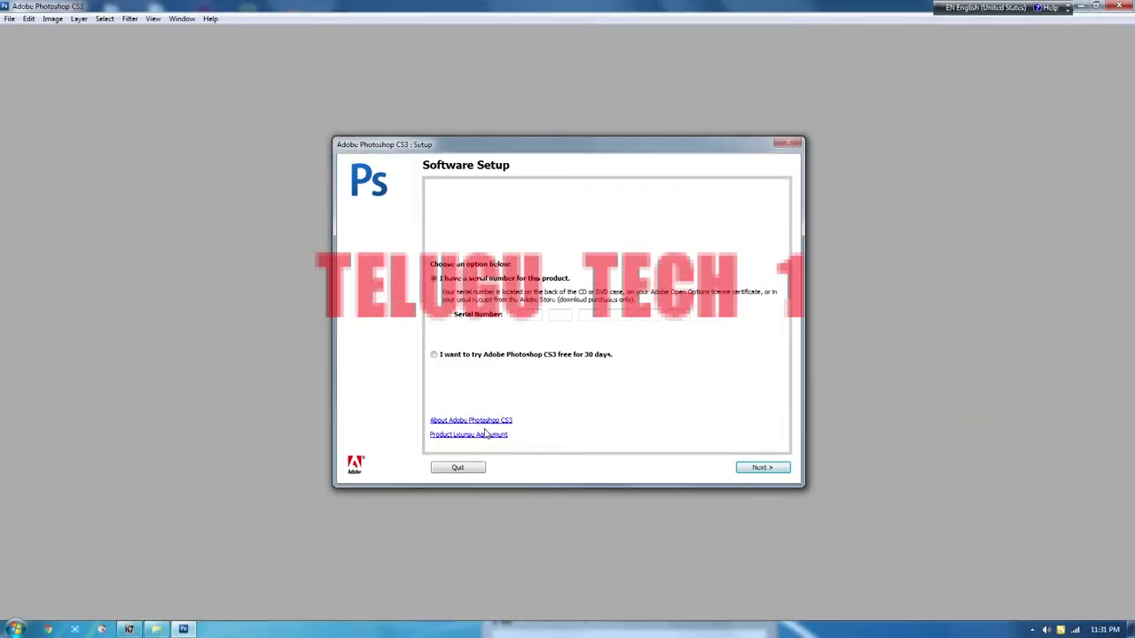
# Step: Copy a serial number from the Notepad notes into Photoshop's Serial Number field and submit it
pyautogui.click(155, 629)
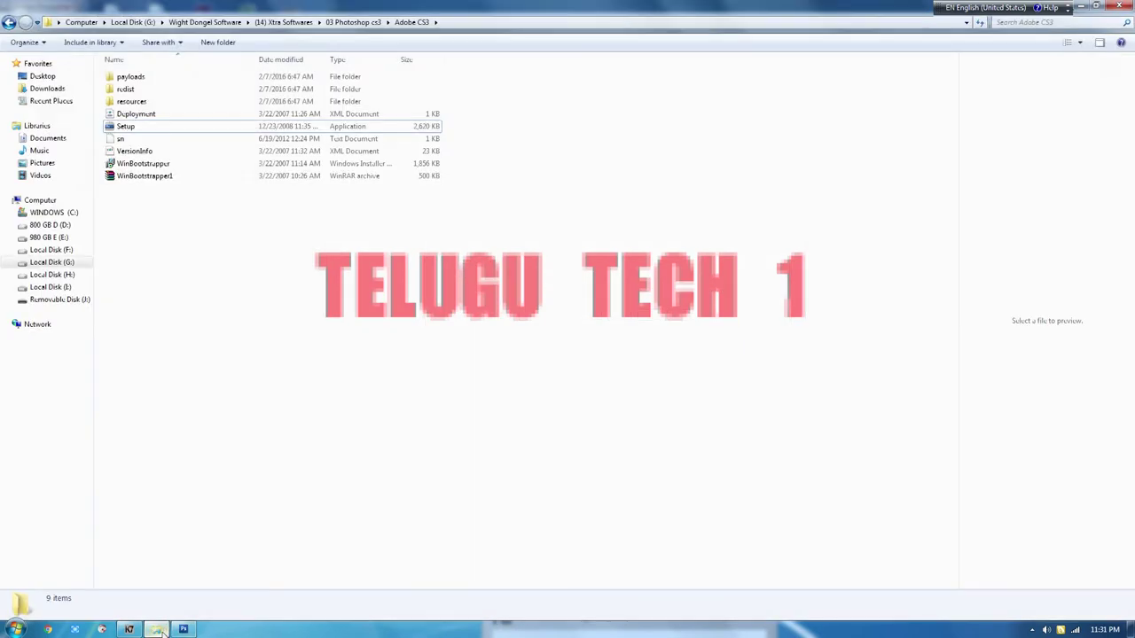
pyautogui.moveTo(212, 340); pyautogui.dragTo(232, 366)
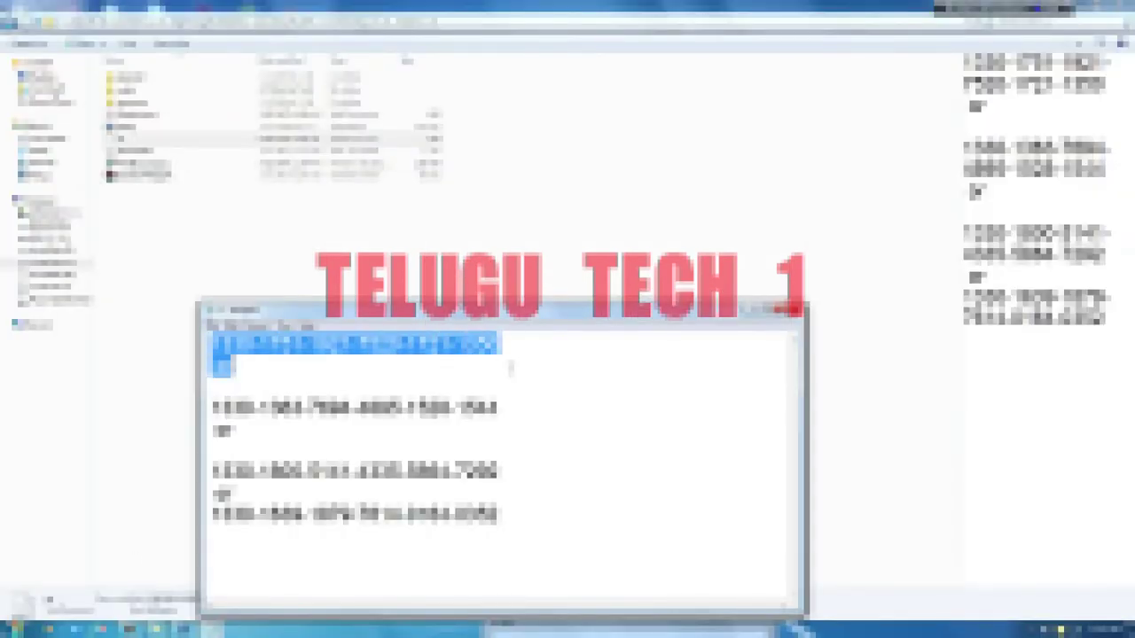
pyautogui.rightClick(450, 346)
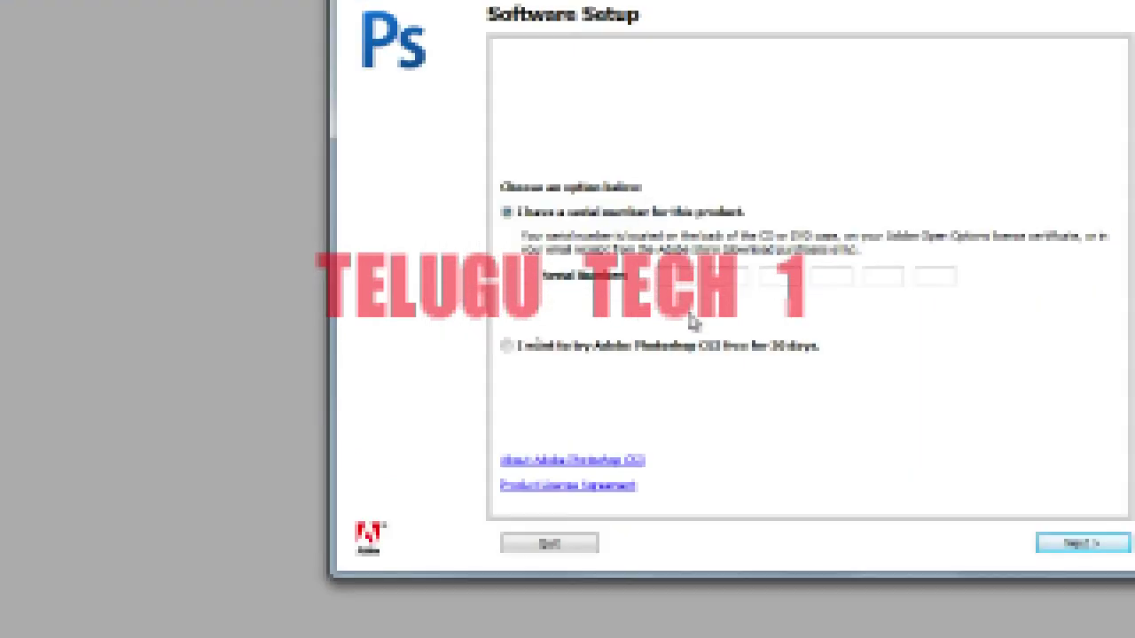
pyautogui.rightClick(667, 282)
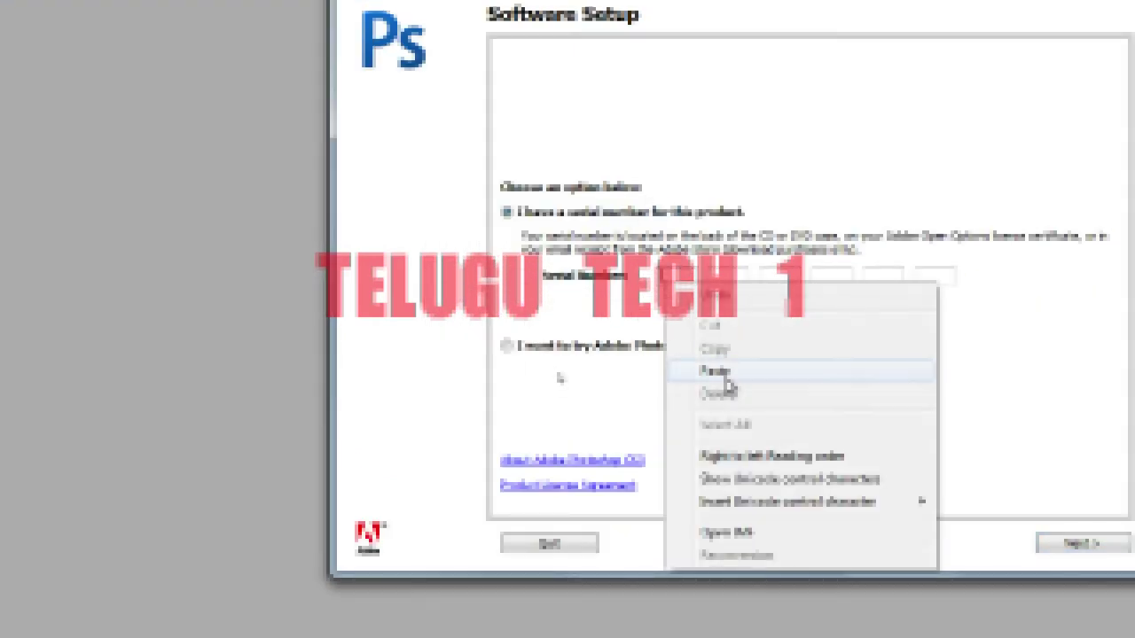
pyautogui.click(725, 379)
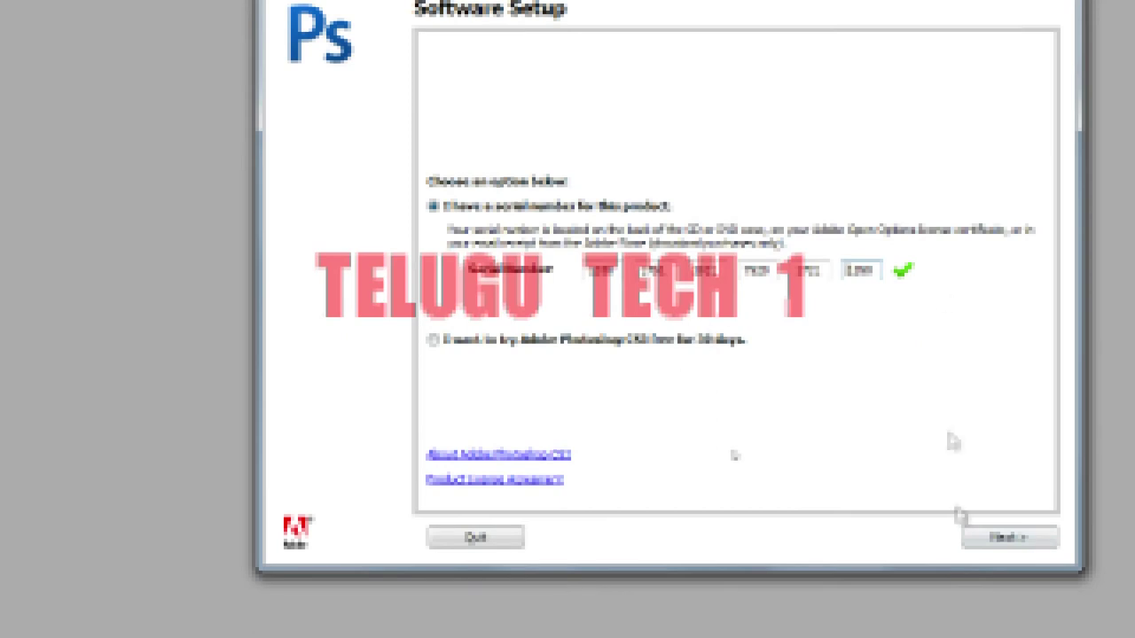
pyautogui.click(998, 539)
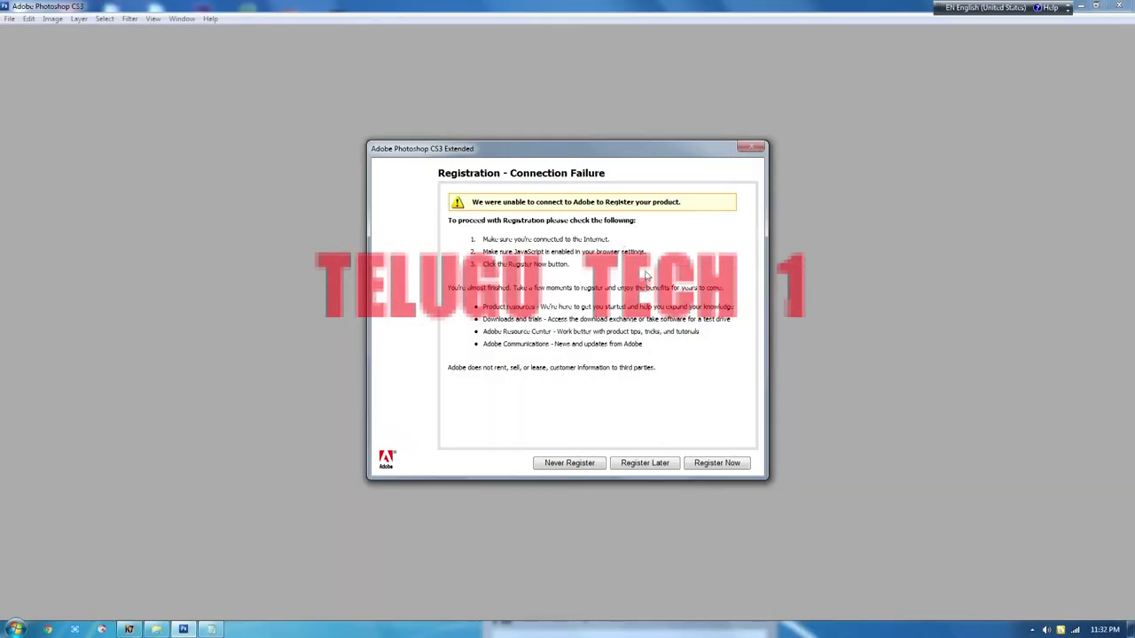
# Step: Choose Register Later and let Photoshop CS3 Extended finish loading
pyautogui.click(649, 468)
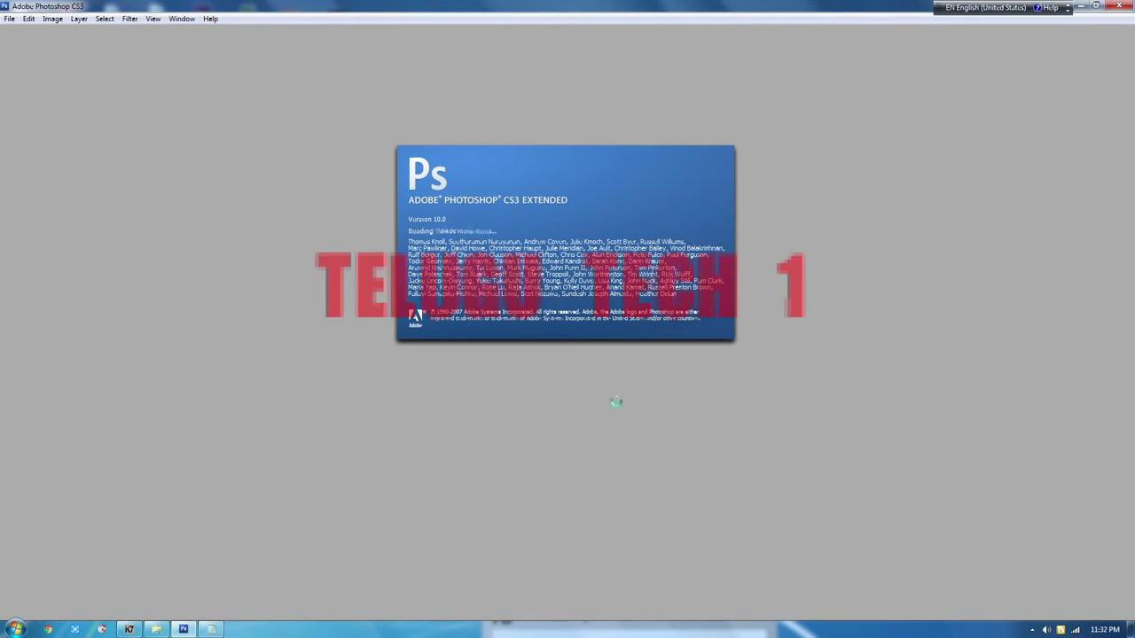